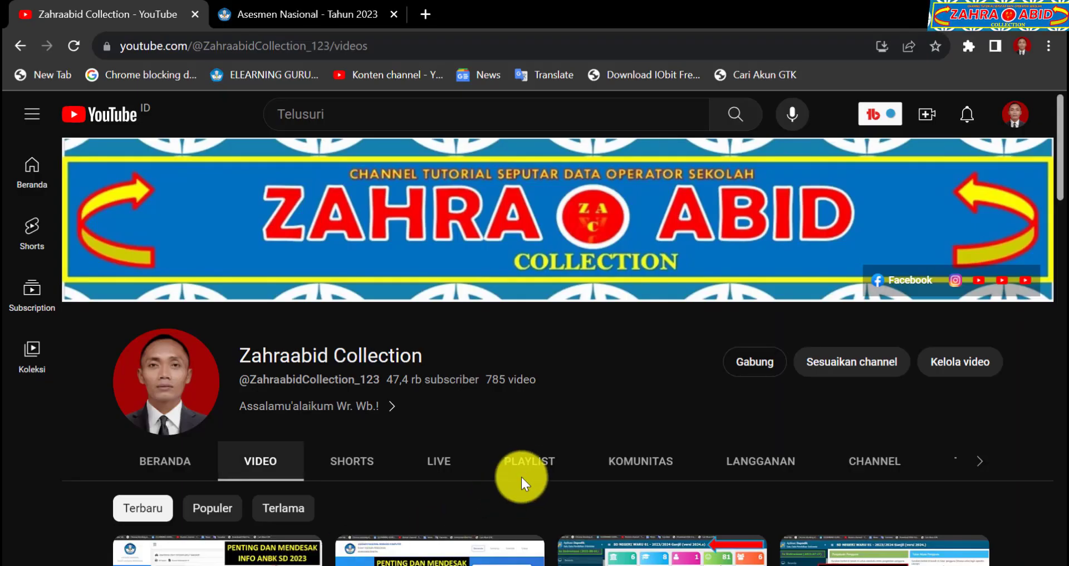
# Step: Look through the channel's newest video uploads for the ANBK SD 2023 tutorials
pyautogui.scroll(-3, 525, 477)
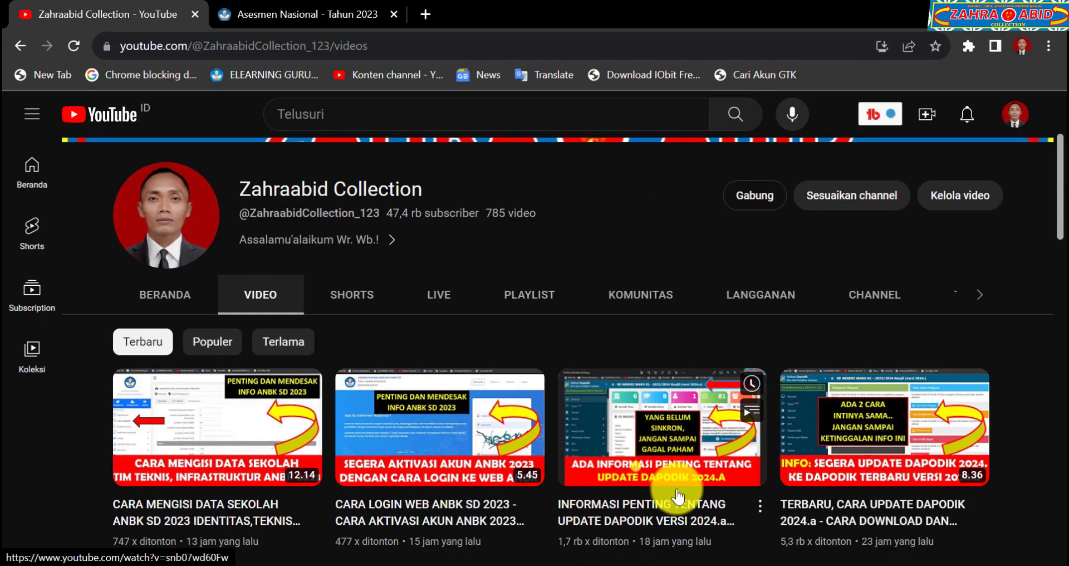
pyautogui.scroll(-2, 779, 501)
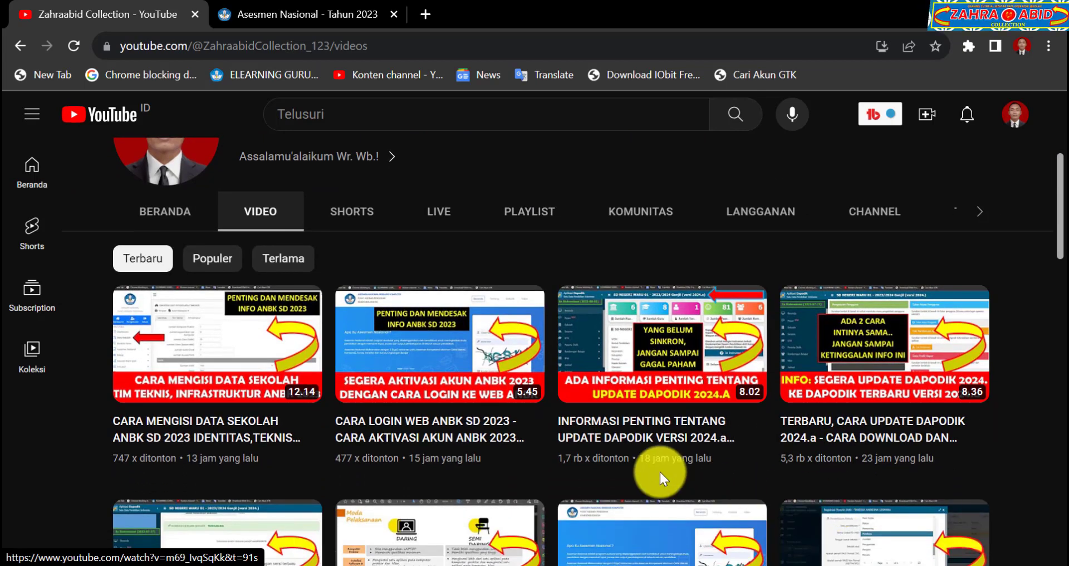
pyautogui.moveTo(518, 454)
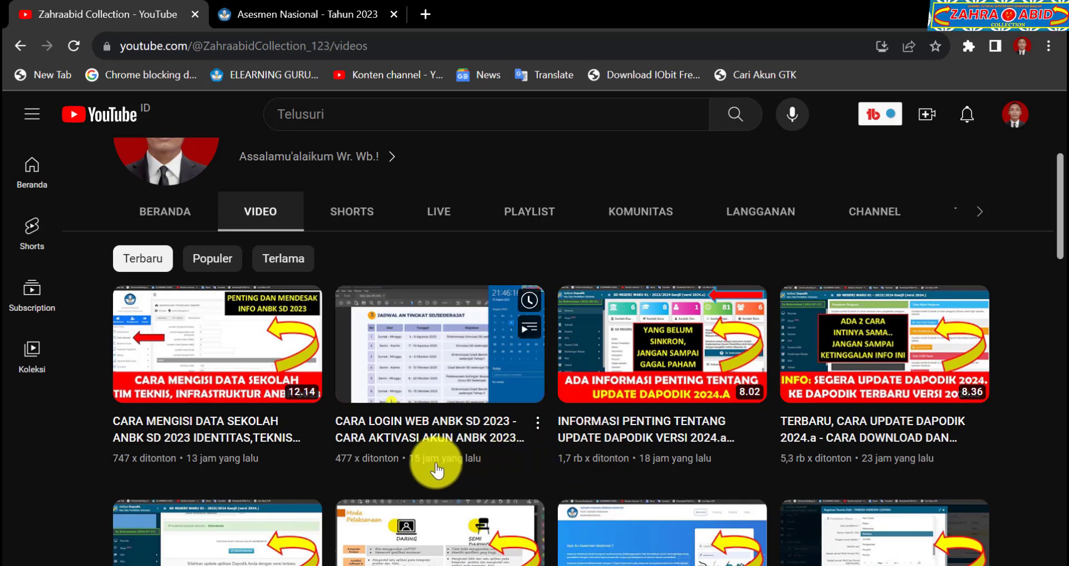
pyautogui.moveTo(271, 459)
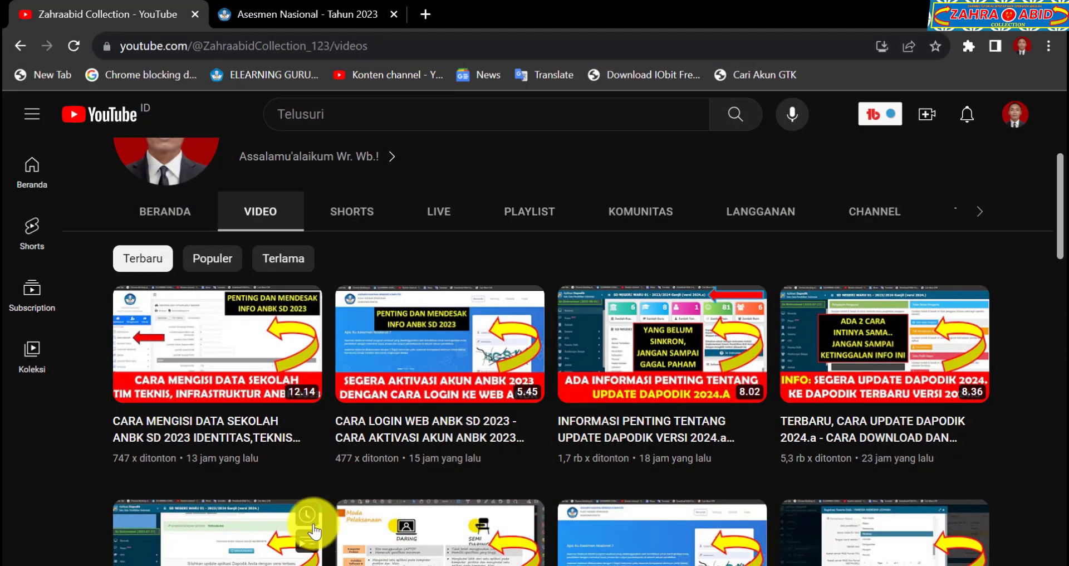
pyautogui.scroll(5, 334, 334)
# Step: Switch to the Asesmen Nasional site's announcements and check today's date in the system calendar
pyautogui.click(299, 12)
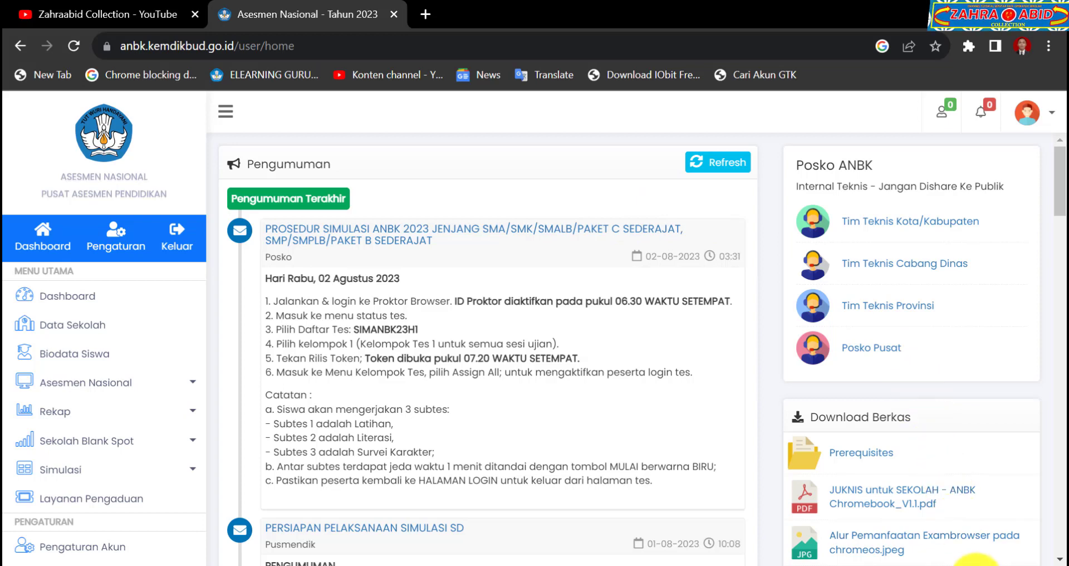
pyautogui.click(977, 563)
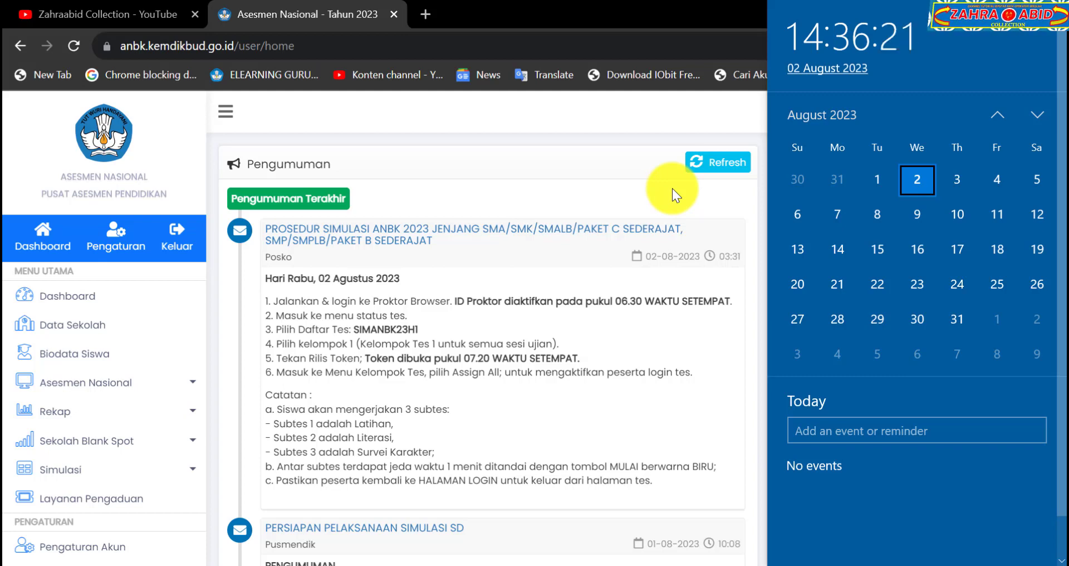
pyautogui.click(579, 153)
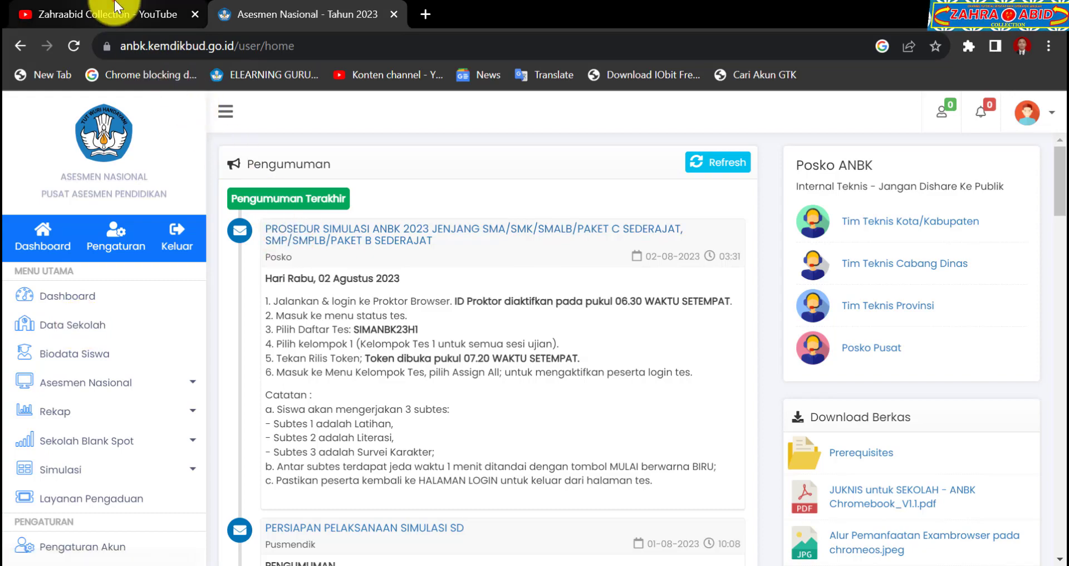
# Step: Revisit the ANBK SD 2023 tutorials on the YouTube channel and return to the Asesmen Nasional dashboard
pyautogui.click(159, 12)
pyautogui.scroll(-6, 378, 424)
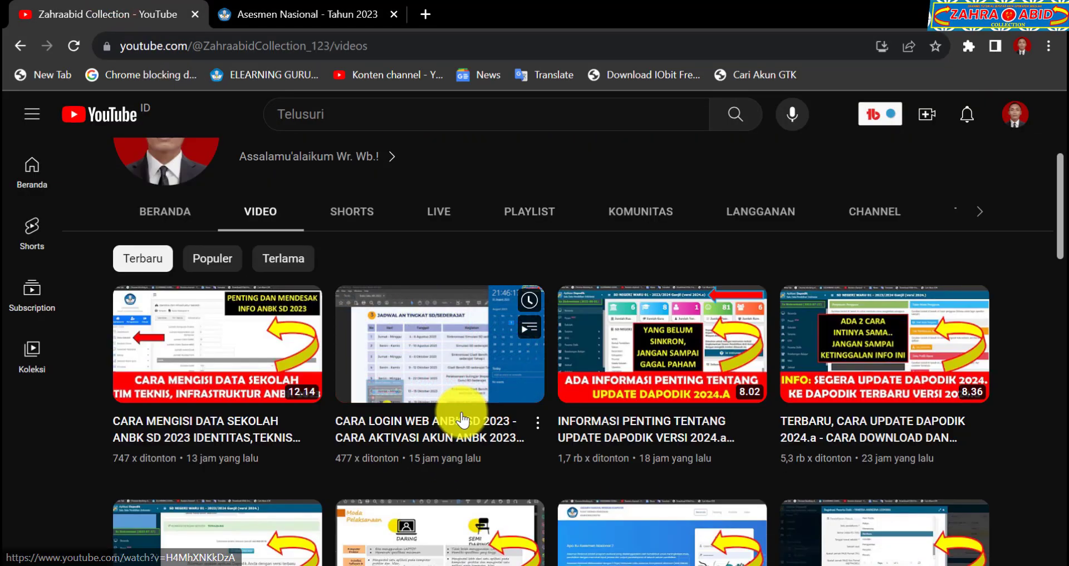
pyautogui.scroll(3, 453, 429)
pyautogui.click(322, 12)
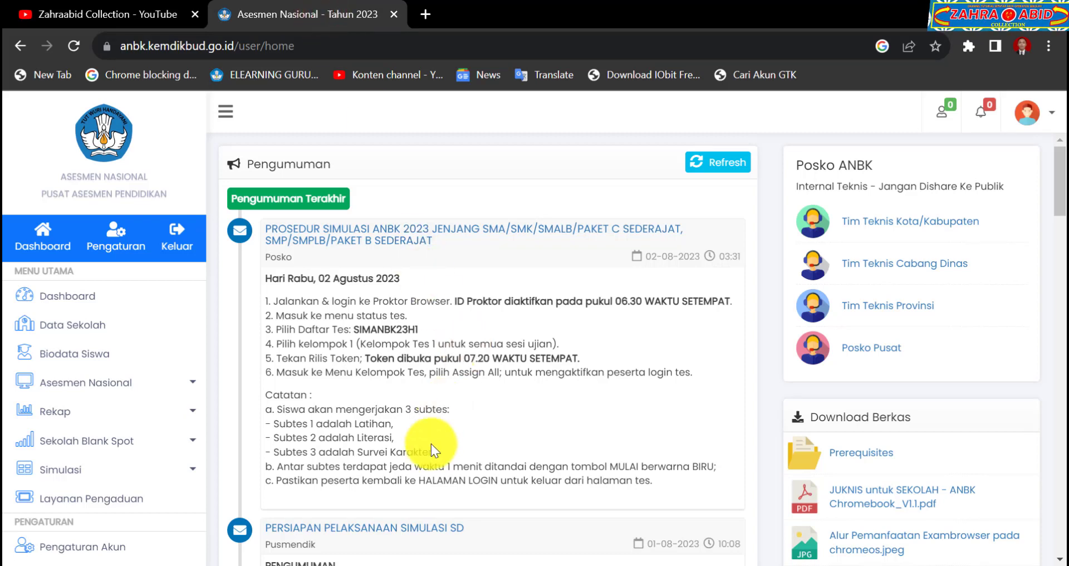
# Step: Open the Data Sekolah page and review its Tim Teknis and Infrastruktur sections
pyautogui.click(88, 328)
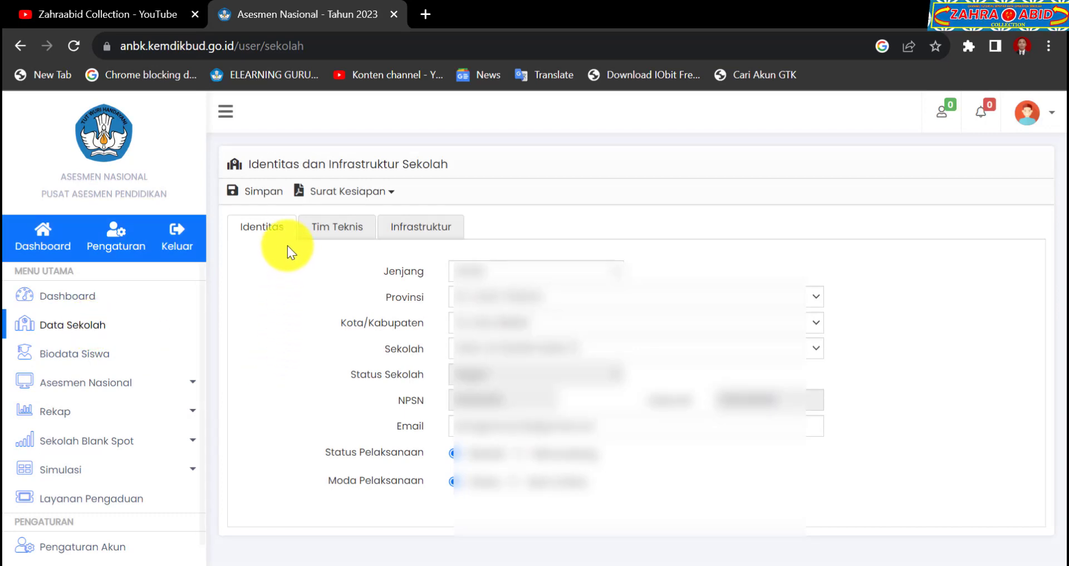
pyautogui.click(343, 229)
pyautogui.click(426, 227)
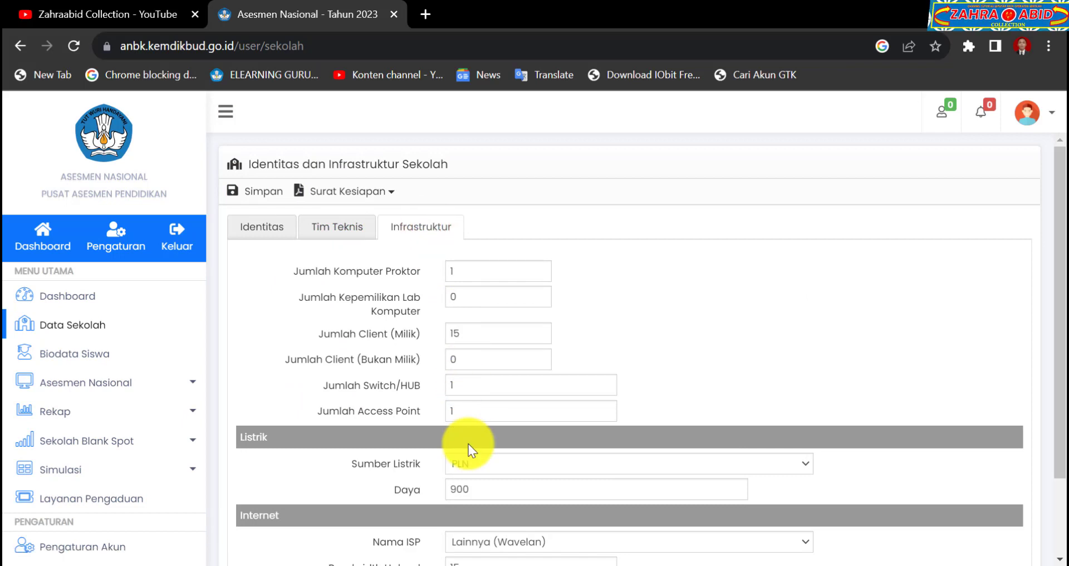
pyautogui.click(452, 414)
pyautogui.write('1')
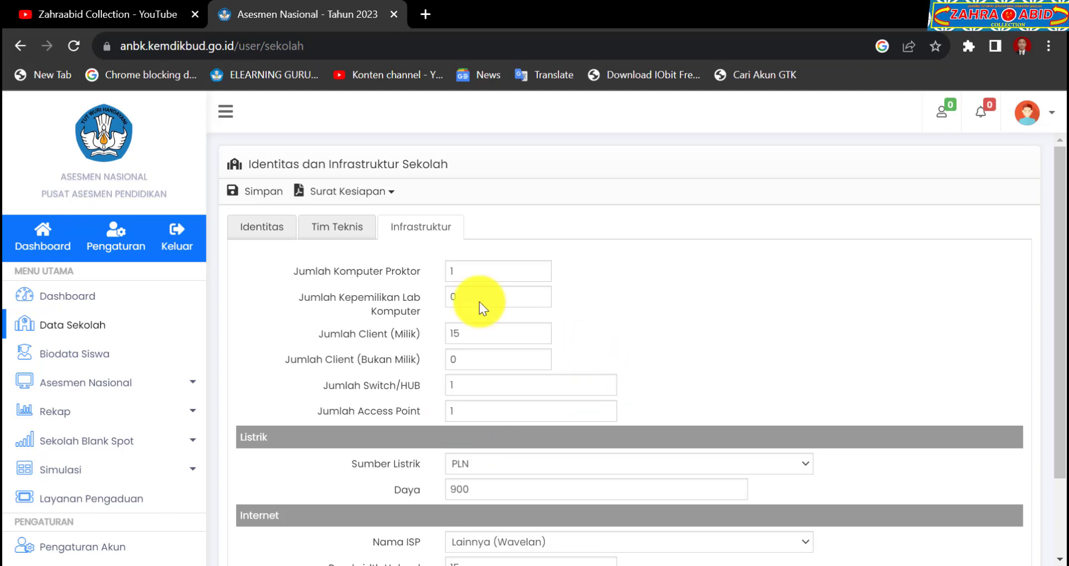
# Step: Check the YouTube channel's video list again and return to the school infrastructure data
pyautogui.click(148, 17)
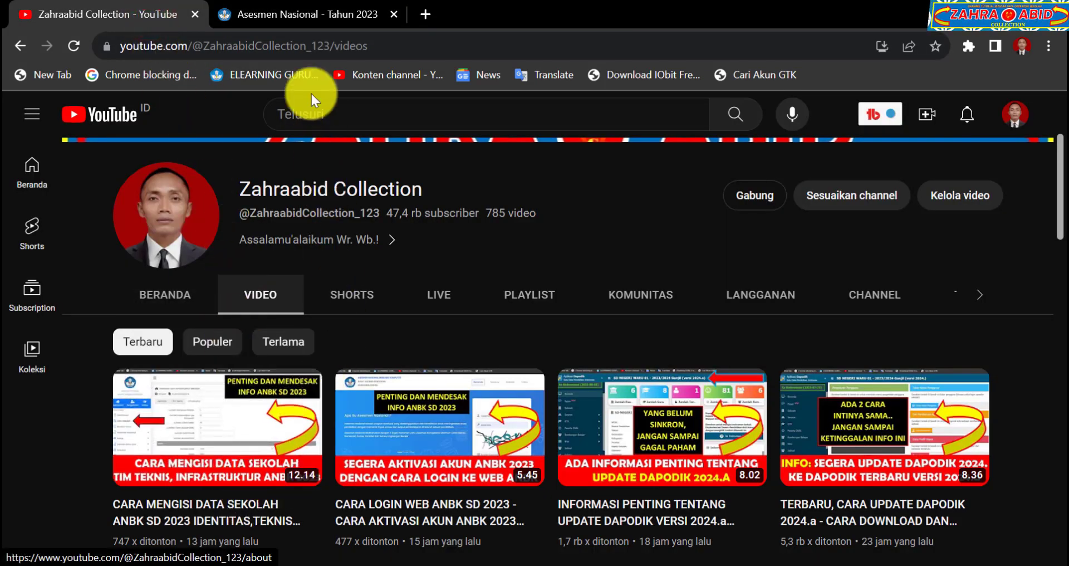
pyautogui.click(299, 15)
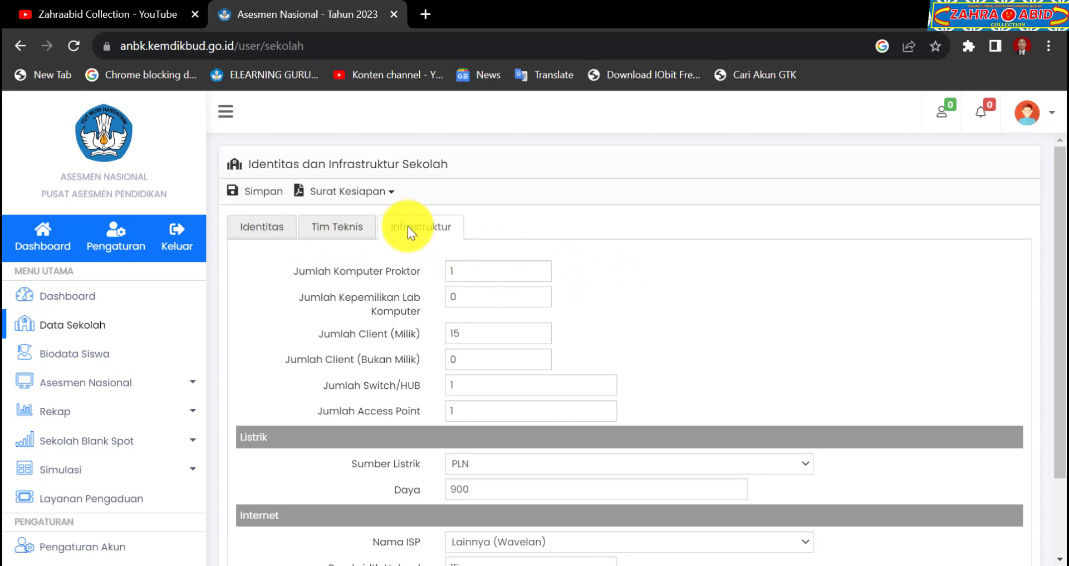
# Step: Open the printable Surat Kesiapan for the school and look through the letter
pyautogui.click(382, 195)
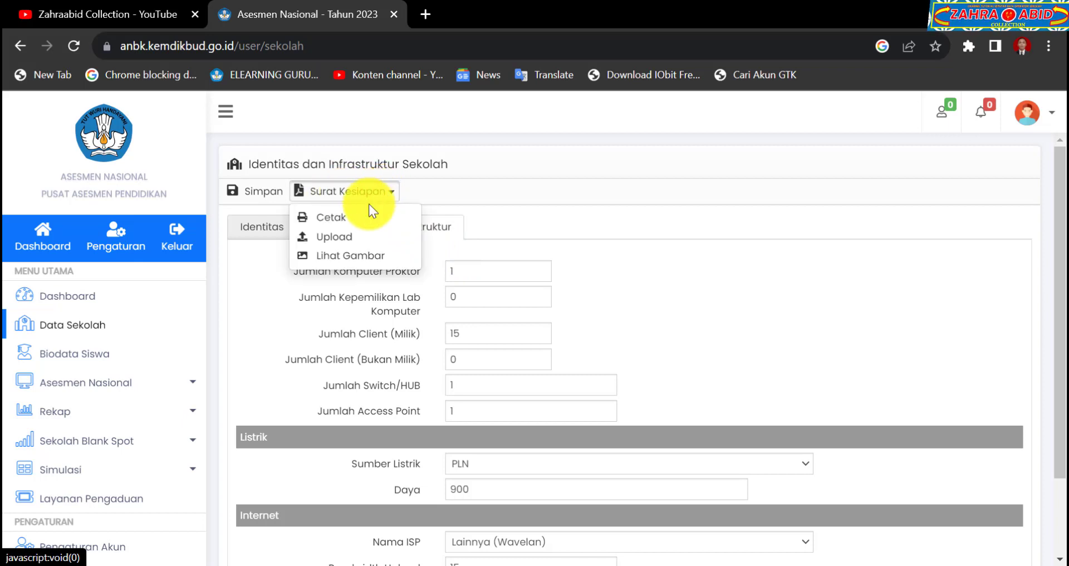
pyautogui.click(359, 219)
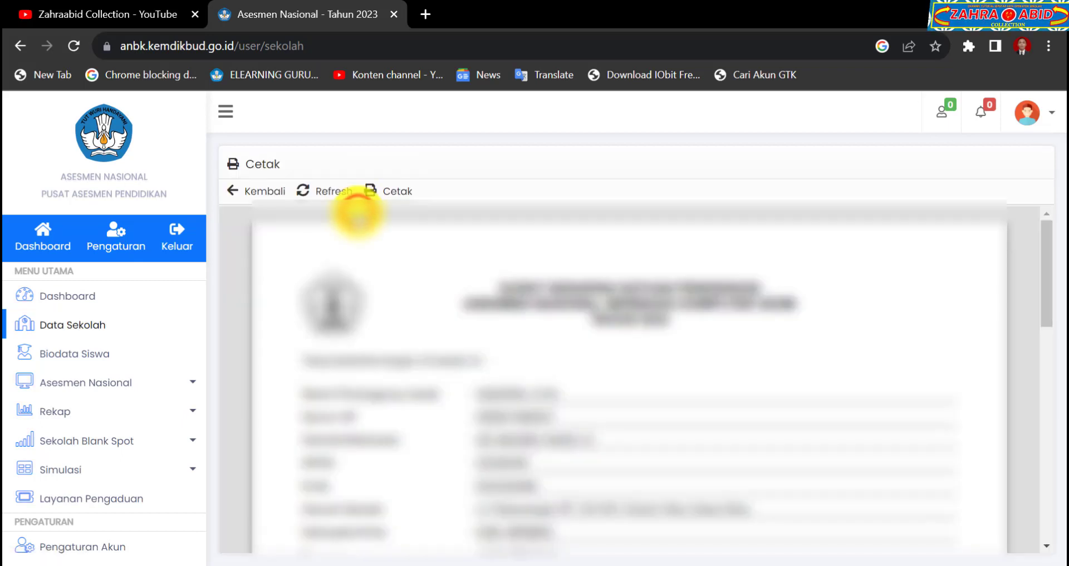
pyautogui.scroll(-10, 733, 347)
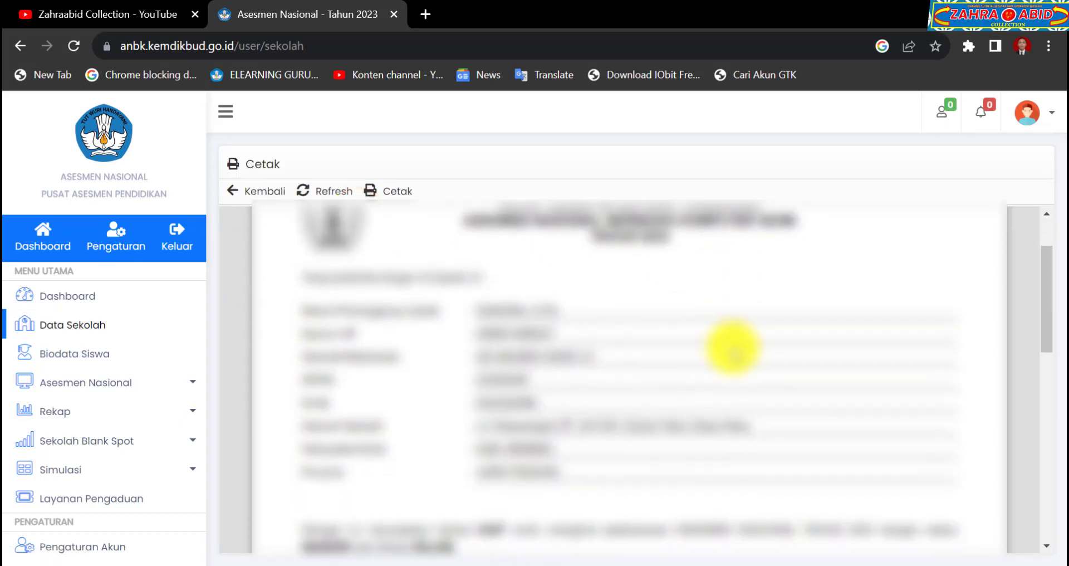
pyautogui.scroll(10, 733, 348)
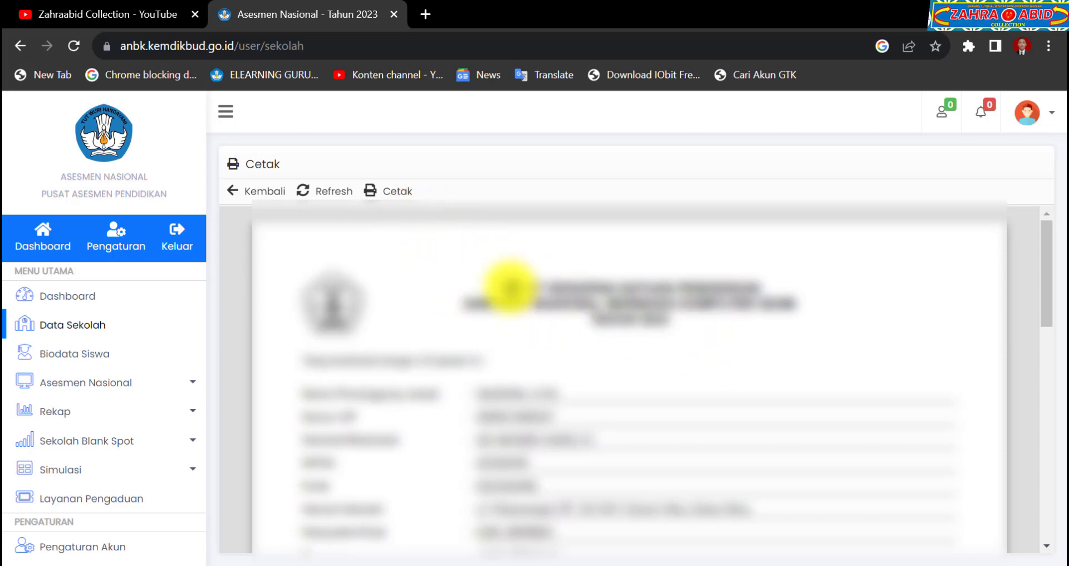
# Step: Print the readiness letter with Save as PDF as the destination and proceed to saving the file
pyautogui.click(400, 192)
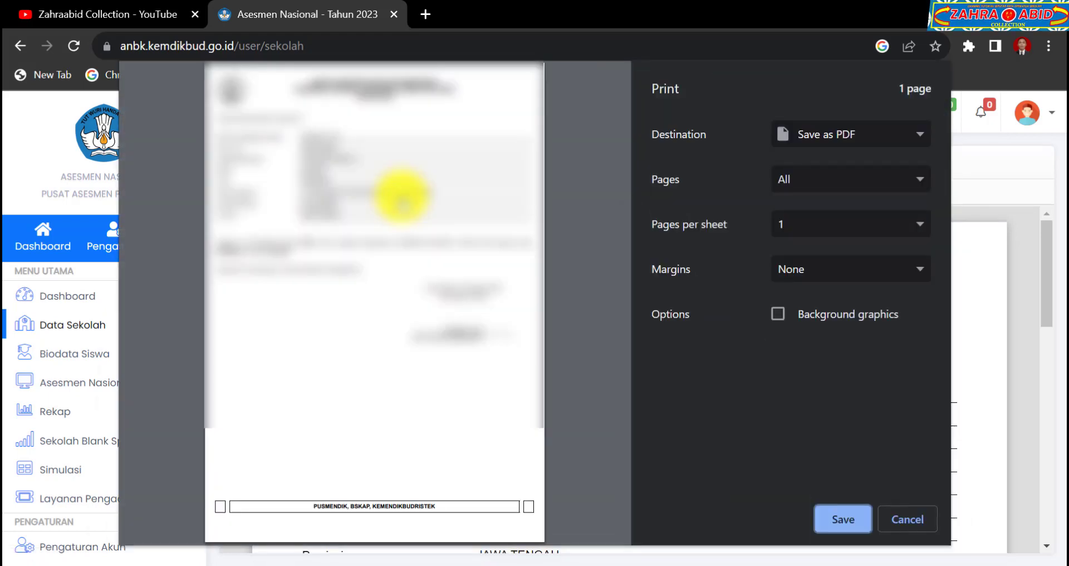
pyautogui.click(849, 134)
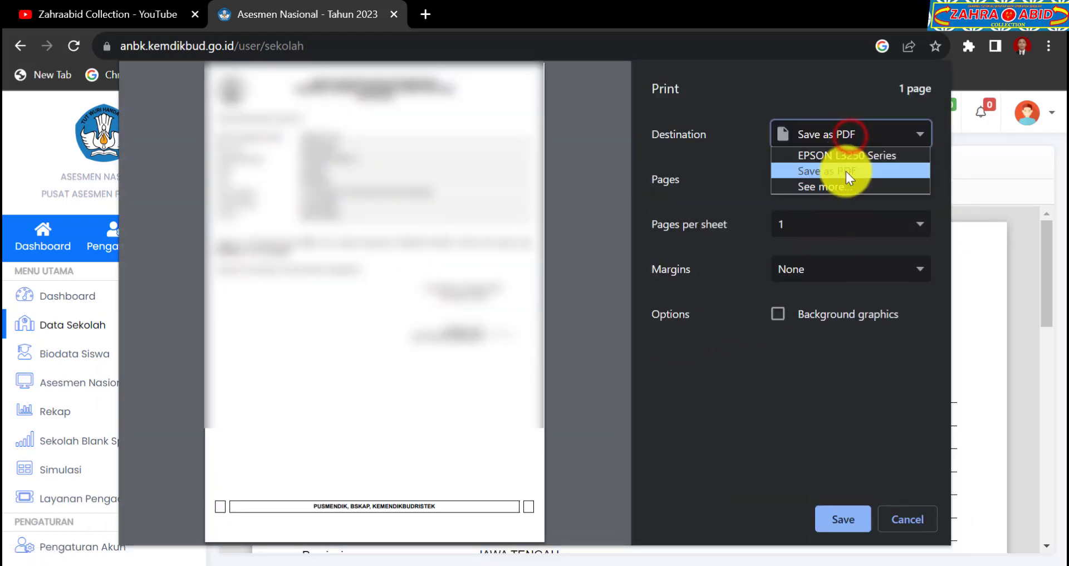
pyautogui.click(847, 171)
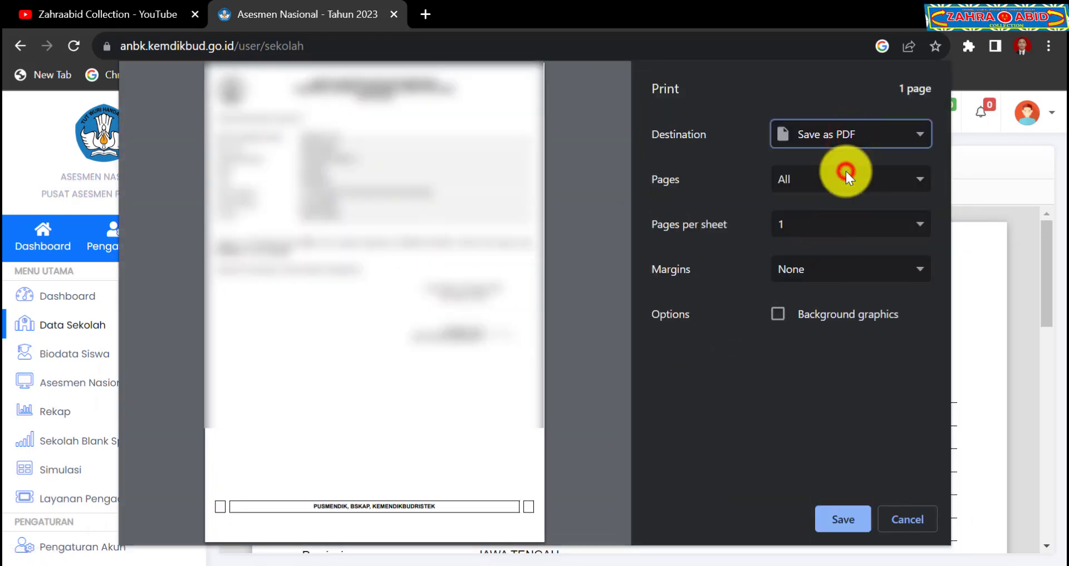
pyautogui.click(846, 519)
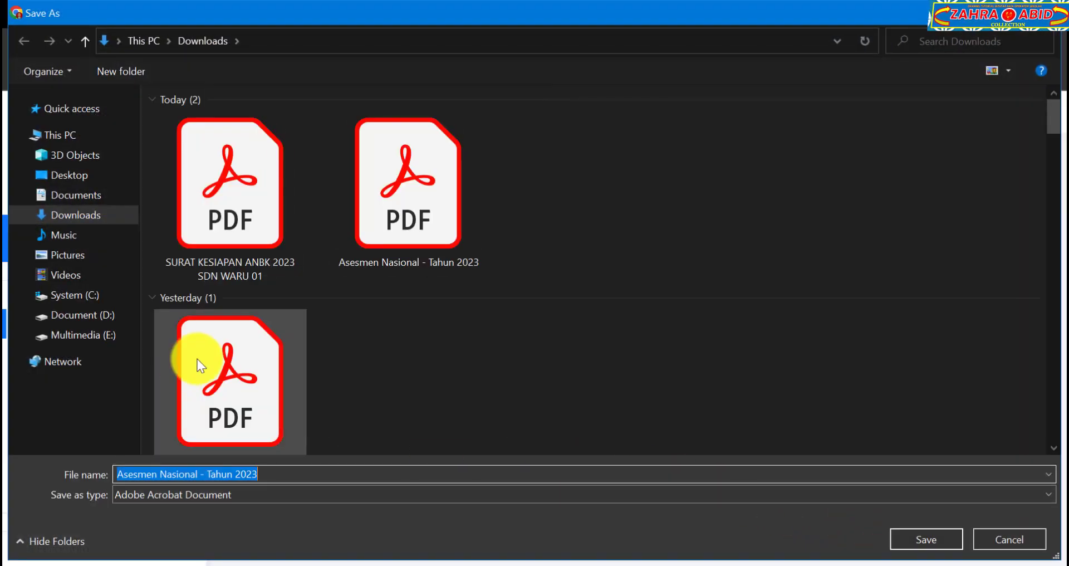
# Step: Save the PDF in Downloads as "surat kesiapan anbk 2023 sdn waru 01", replacing the existing file
pyautogui.click(105, 221)
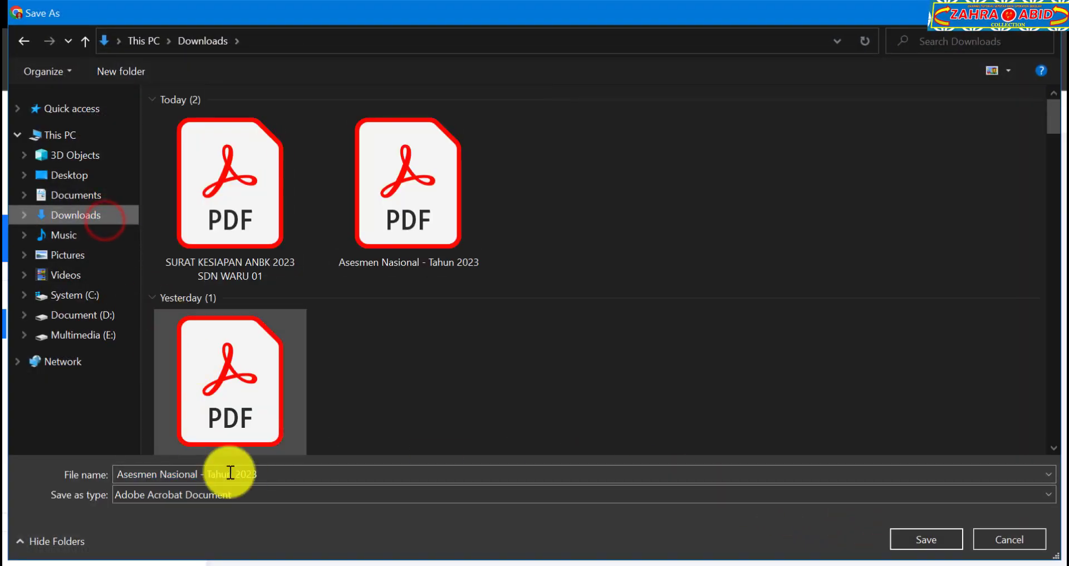
pyautogui.click(289, 474)
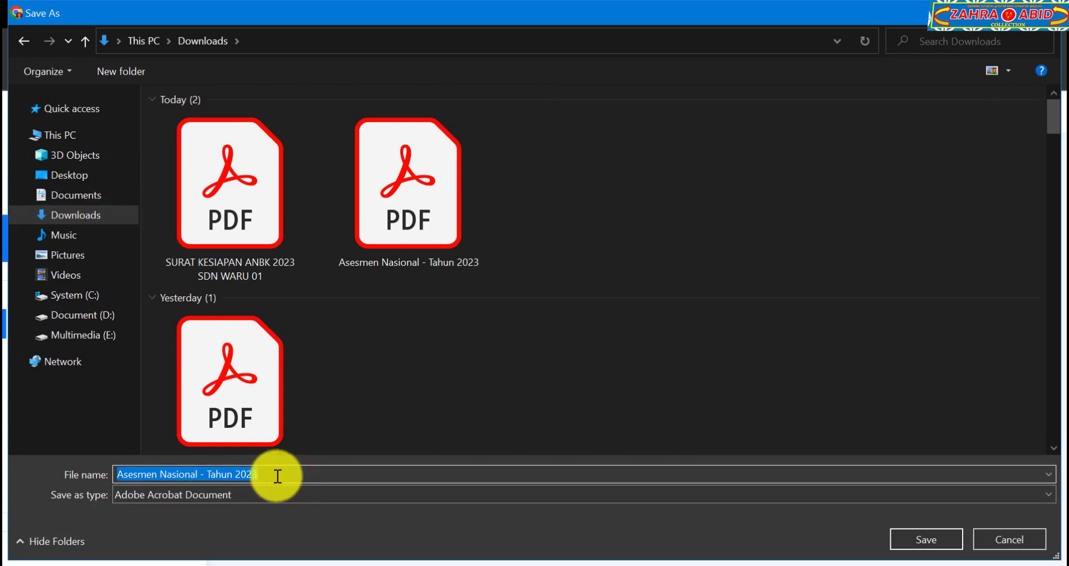
pyautogui.write('surat k')
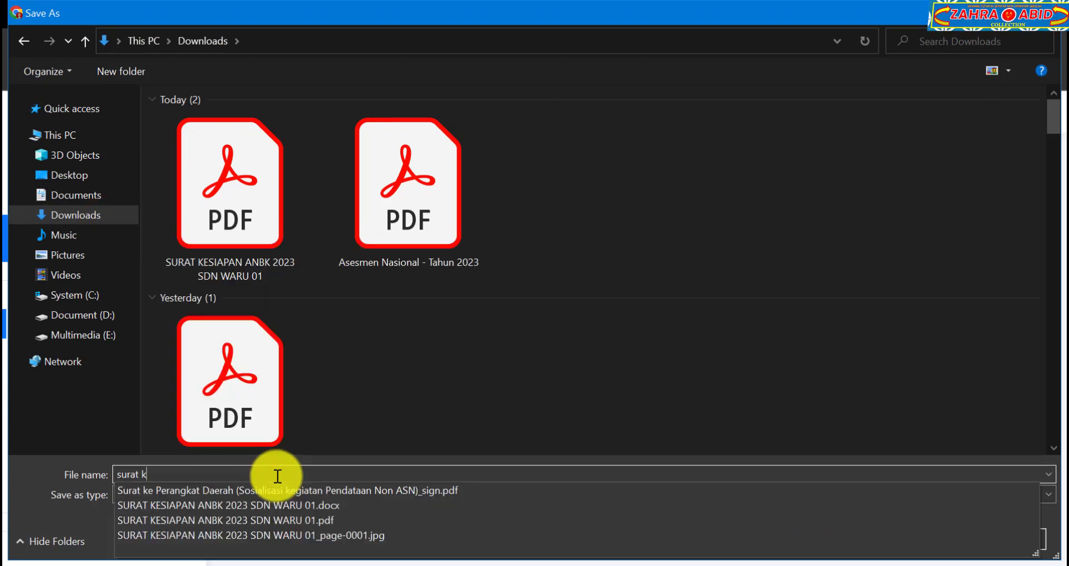
pyautogui.write('esiapan a')
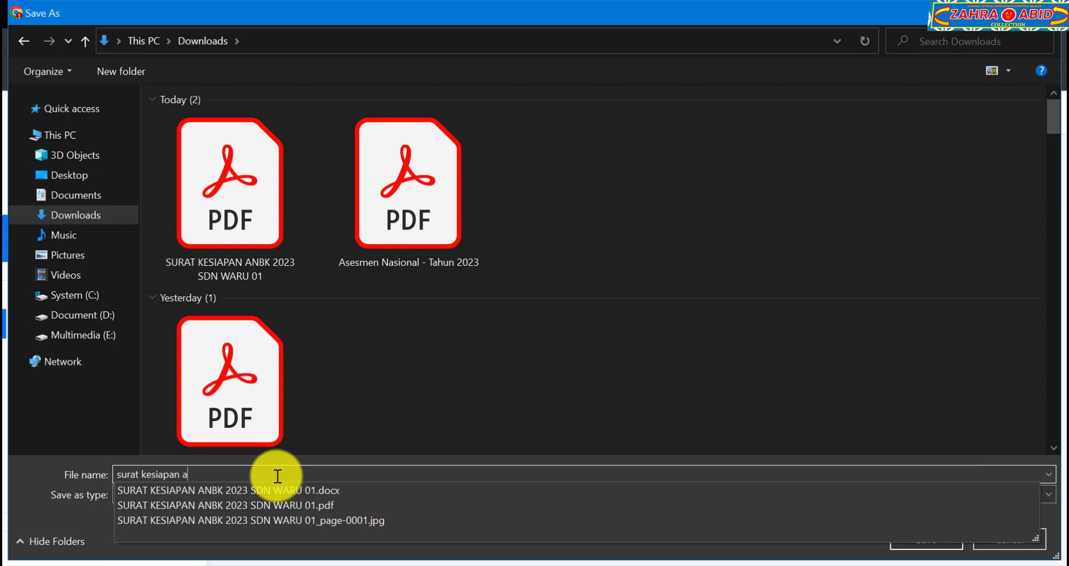
pyautogui.write('nbk 2023 sdn waru 01')
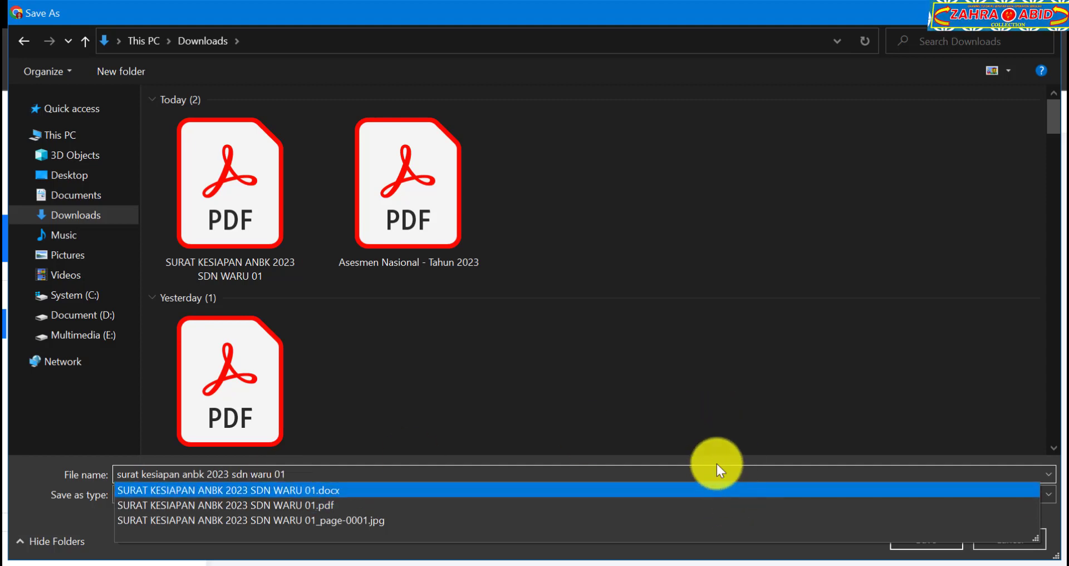
pyautogui.click(715, 463)
pyautogui.click(902, 528)
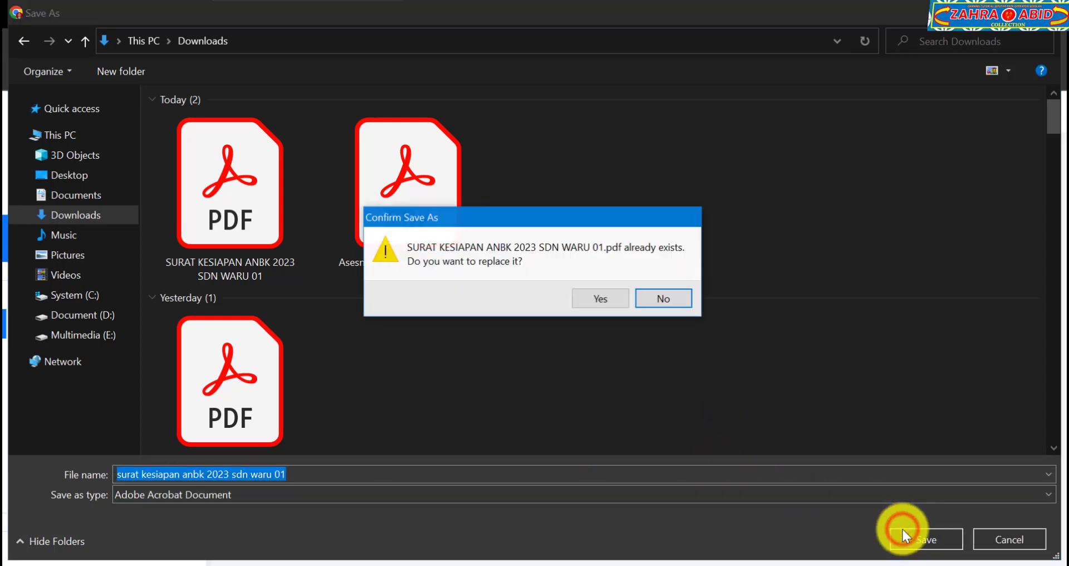
pyautogui.click(601, 298)
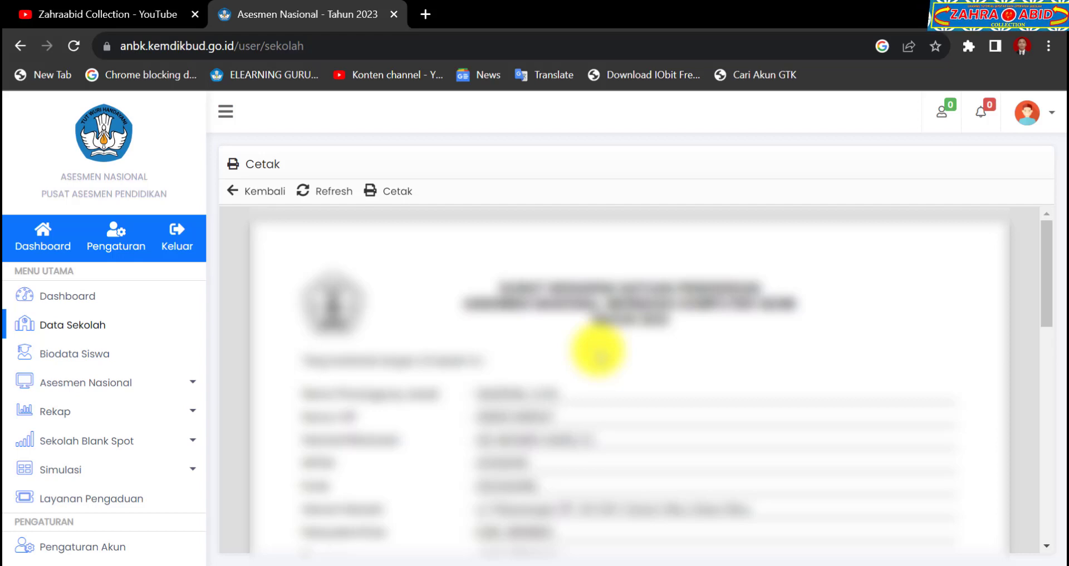
# Step: Go back from the letter to the school data and open the Surat Kesiapan upload form
pyautogui.click(267, 192)
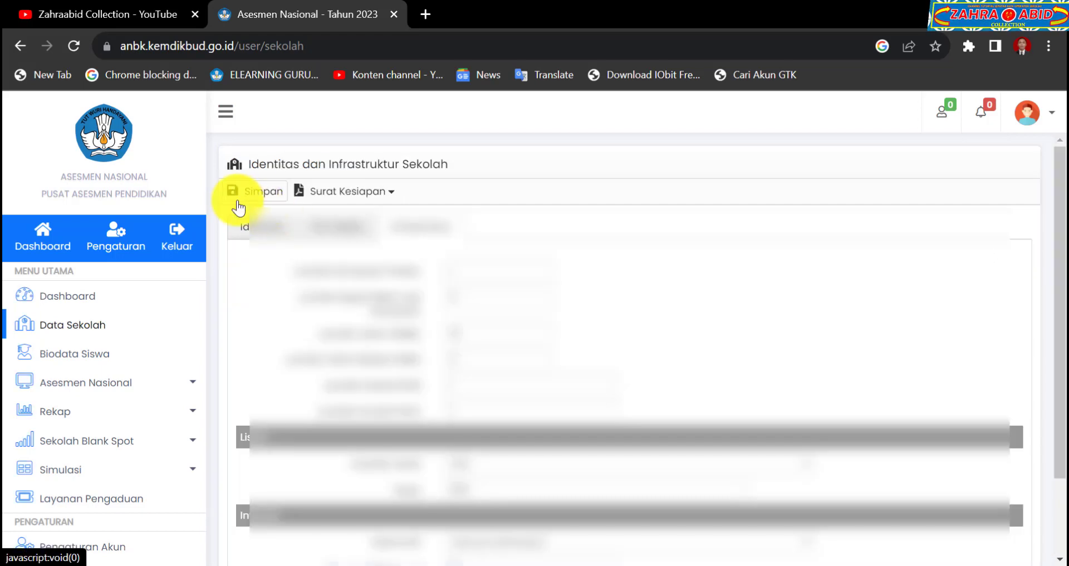
pyautogui.click(368, 197)
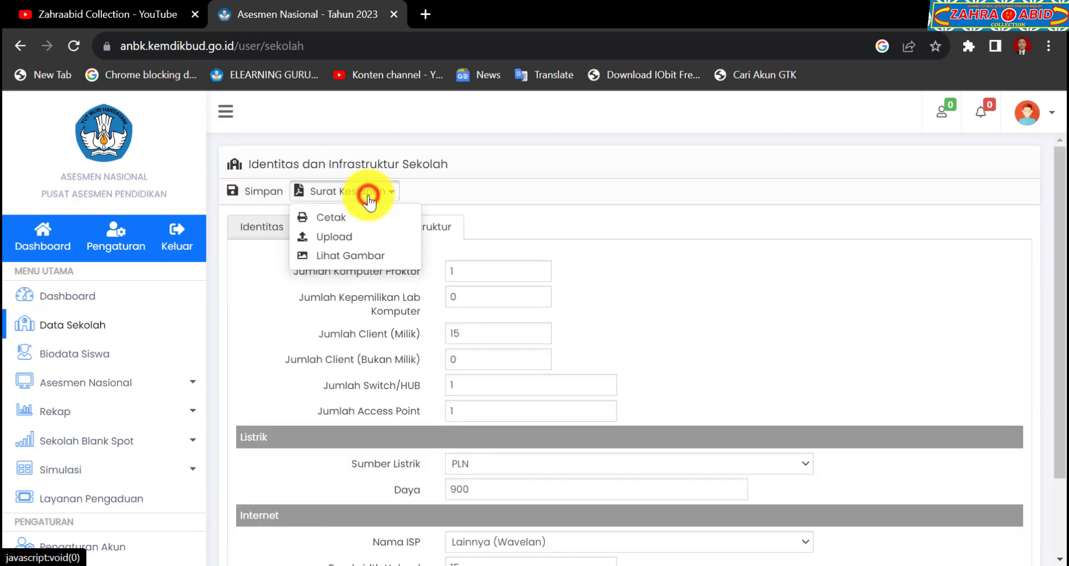
pyautogui.click(346, 238)
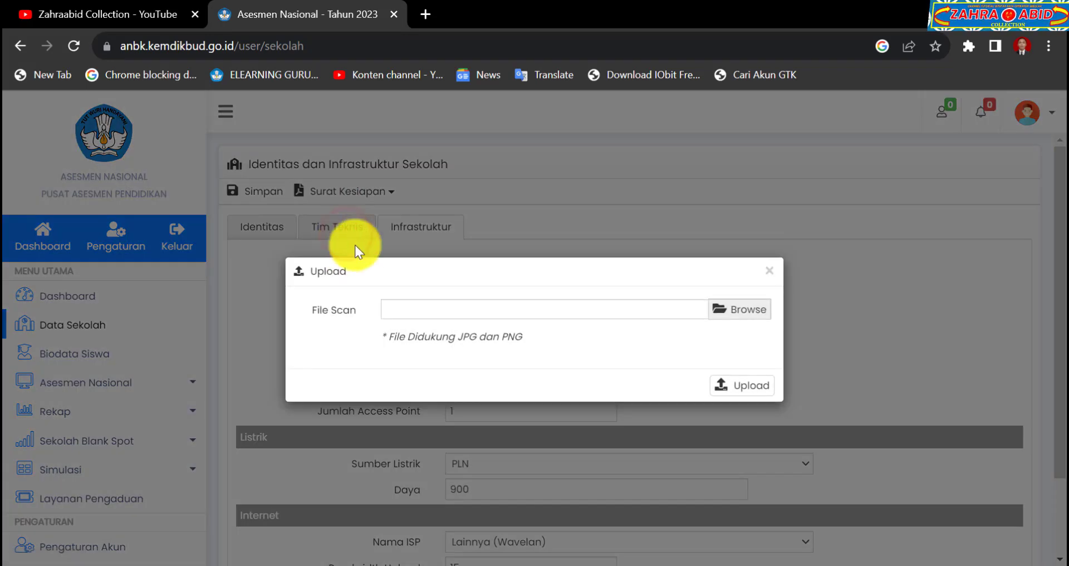
# Step: Upload the scan "SURAT KESIAPAN ANBK 2023 SDN WARU 01_page-0001 (1).jpg" from the "ANBK SD TAHUN 2023" folder on drive D
pyautogui.click(753, 312)
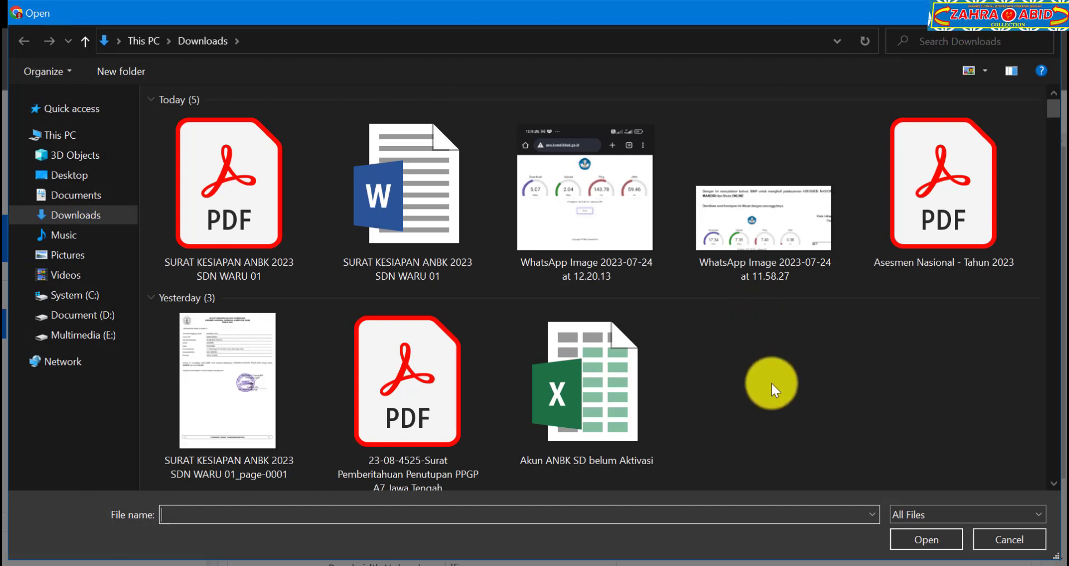
pyautogui.click(116, 313)
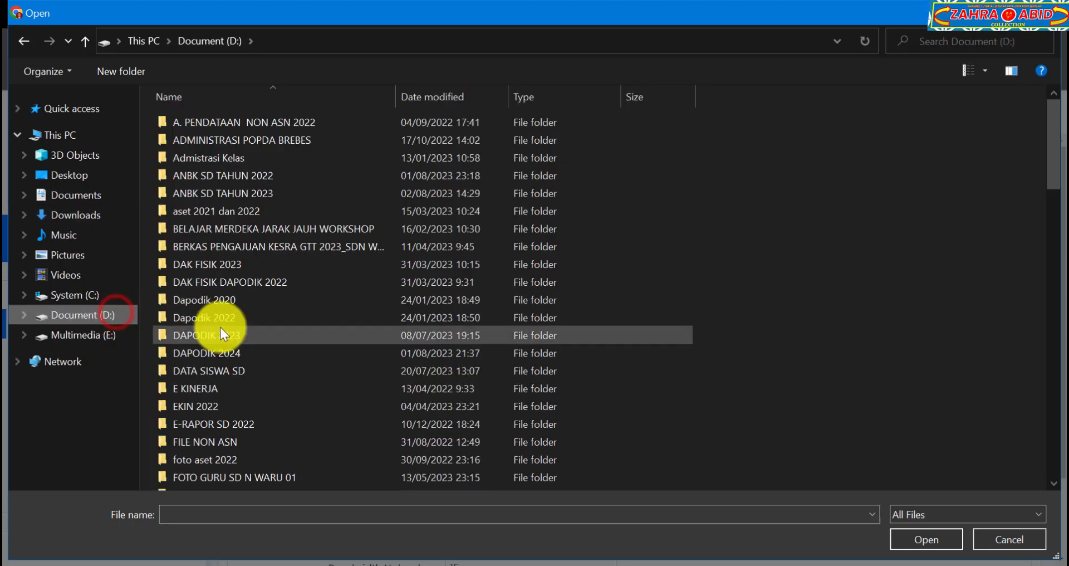
pyautogui.doubleClick(313, 196)
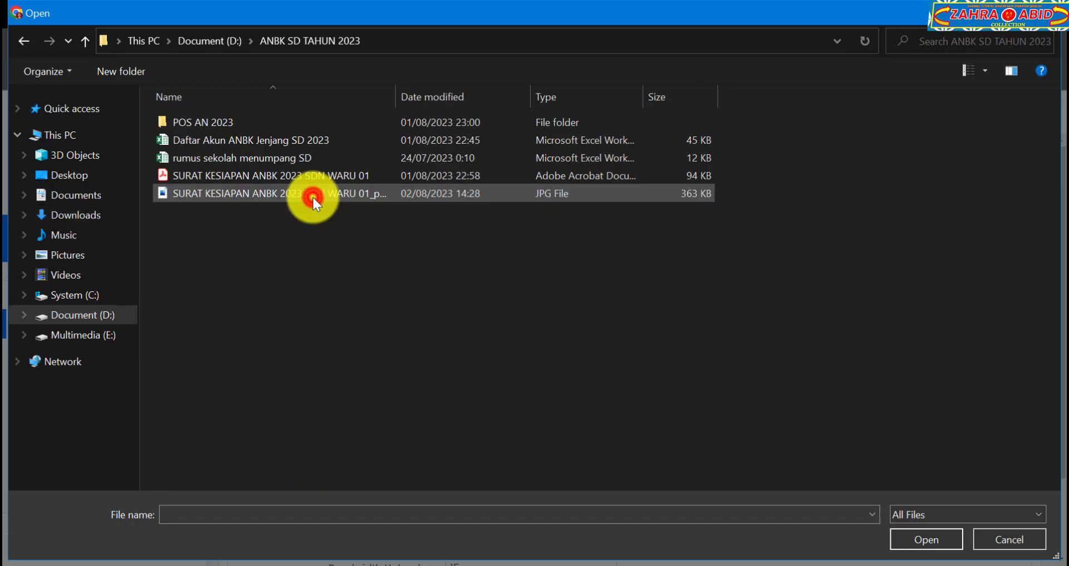
pyautogui.click(308, 194)
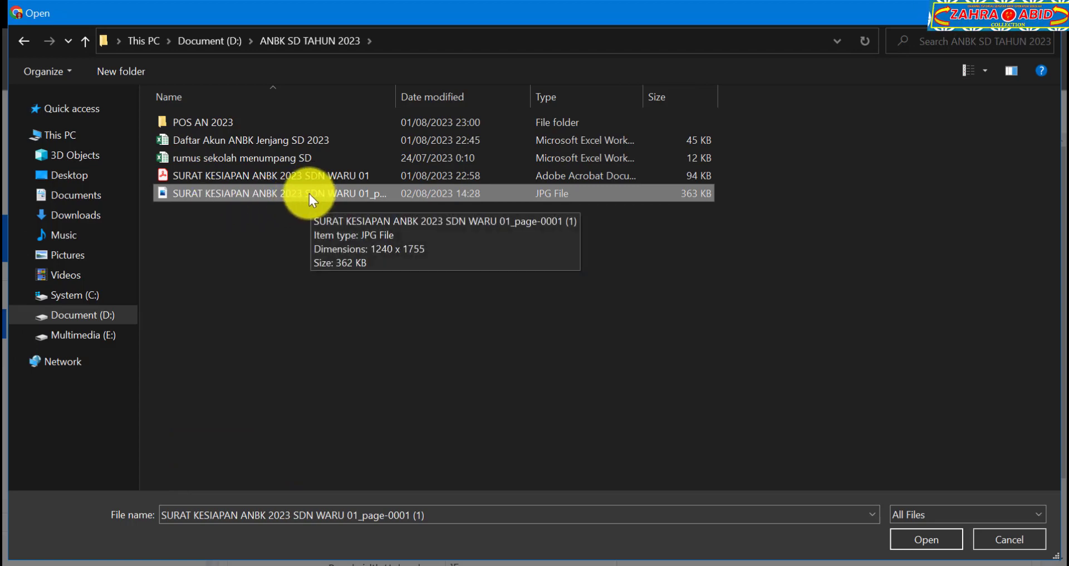
pyautogui.click(571, 195)
pyautogui.click(897, 537)
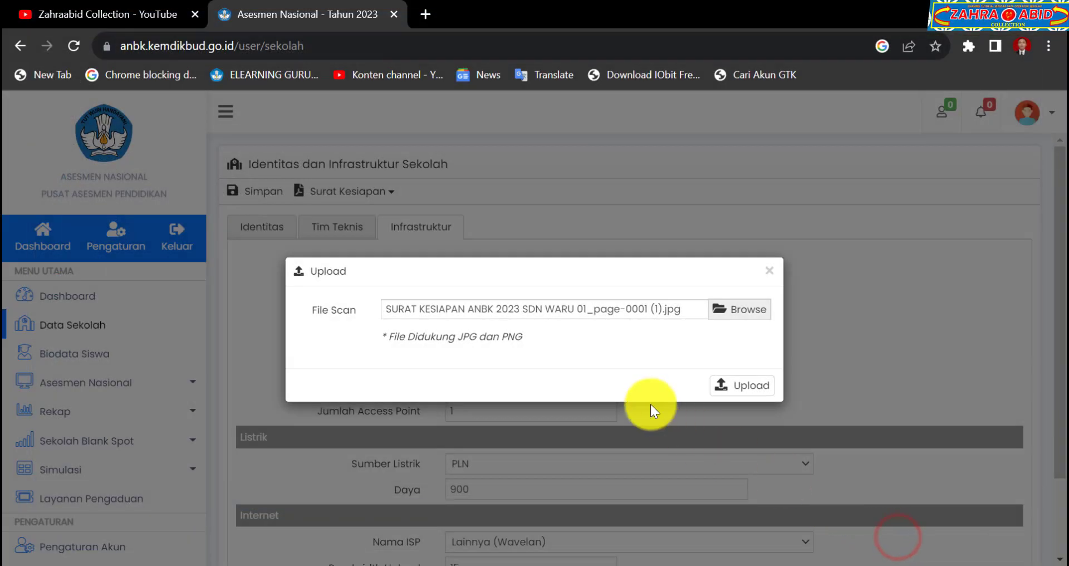
pyautogui.click(736, 387)
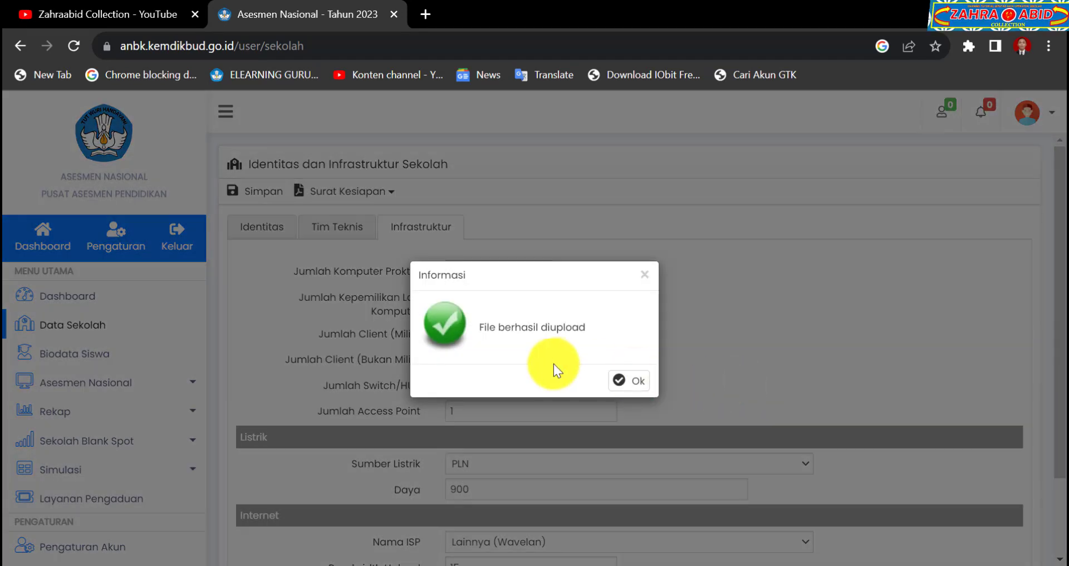
pyautogui.click(627, 381)
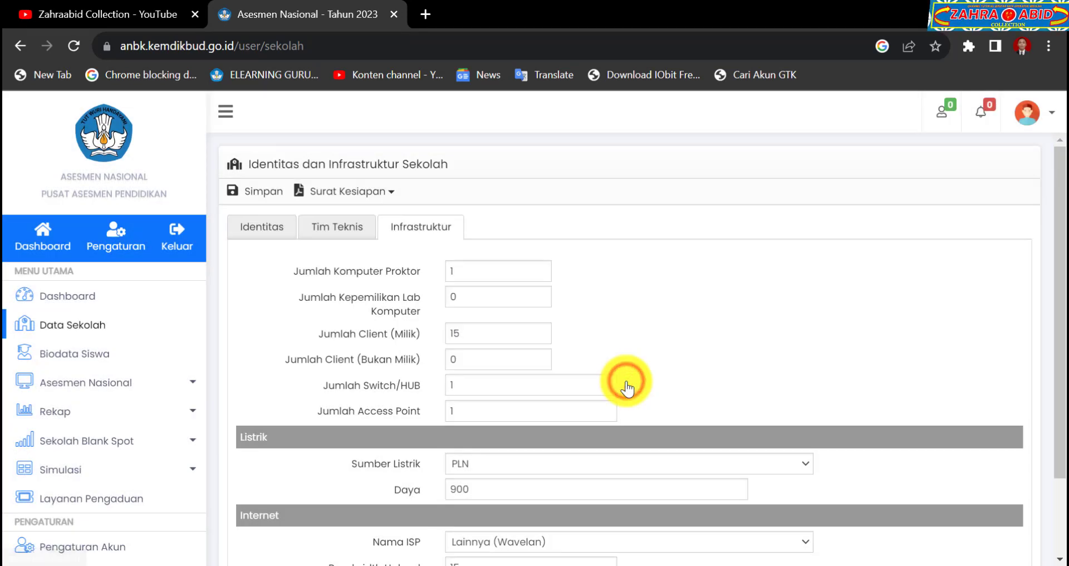
# Step: View the uploaded Surat Kesiapan image, look through the whole letter and return to the school data
pyautogui.click(393, 192)
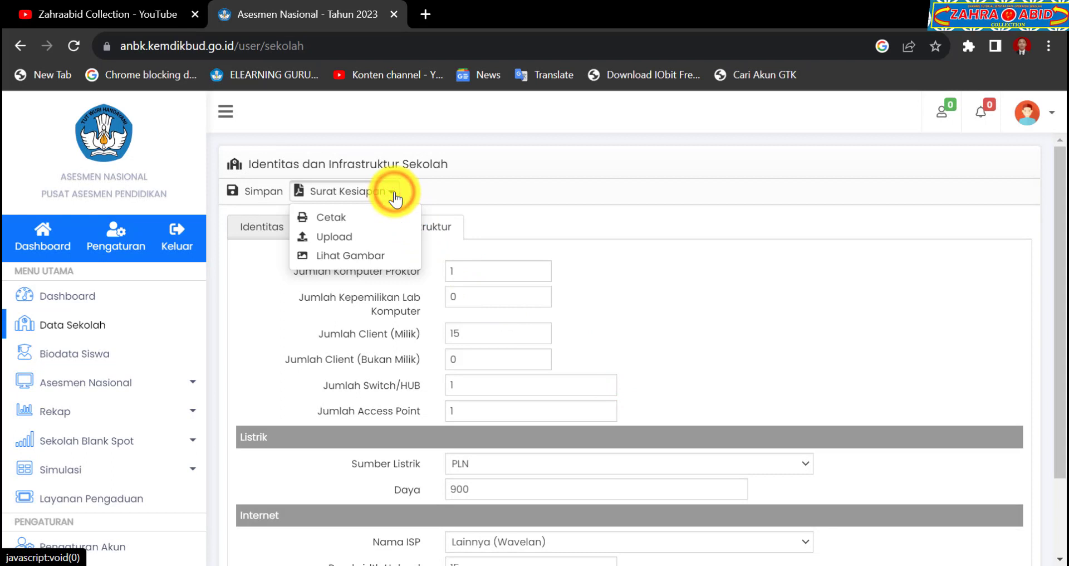
pyautogui.click(379, 256)
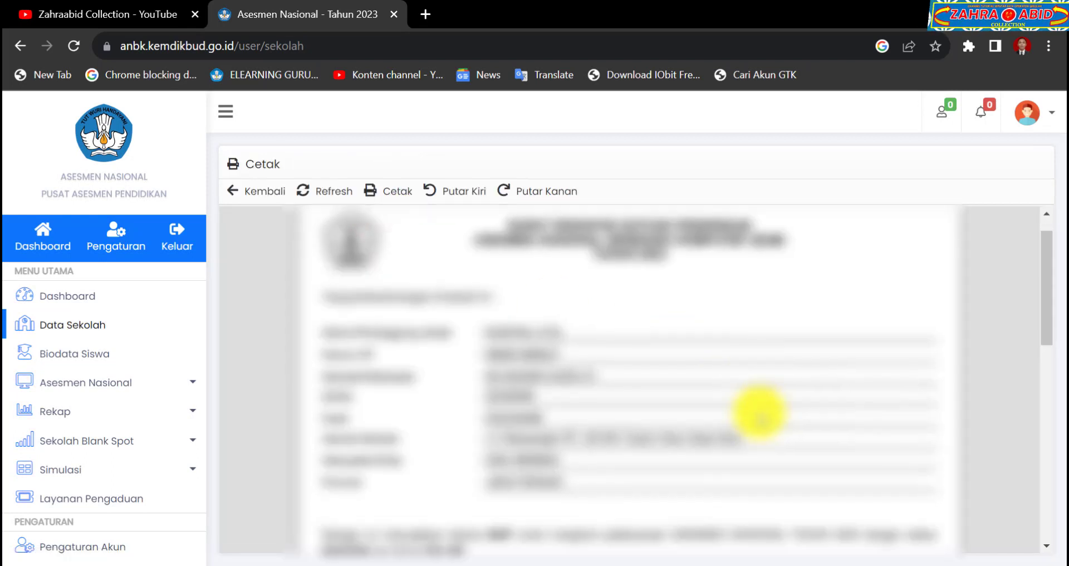
pyautogui.scroll(-10, 760, 418)
pyautogui.scroll(12, 760, 418)
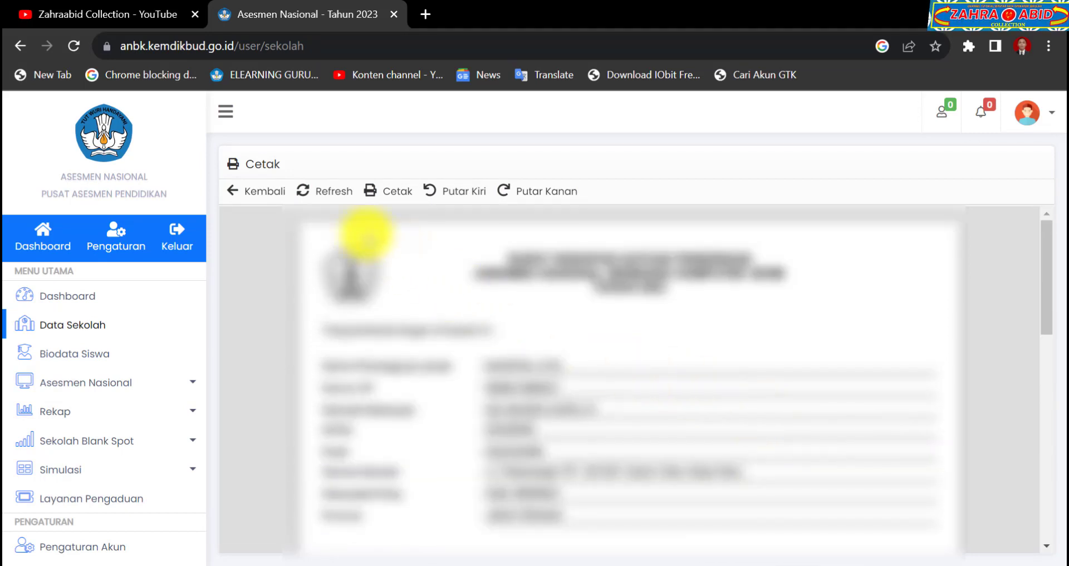
pyautogui.click(245, 195)
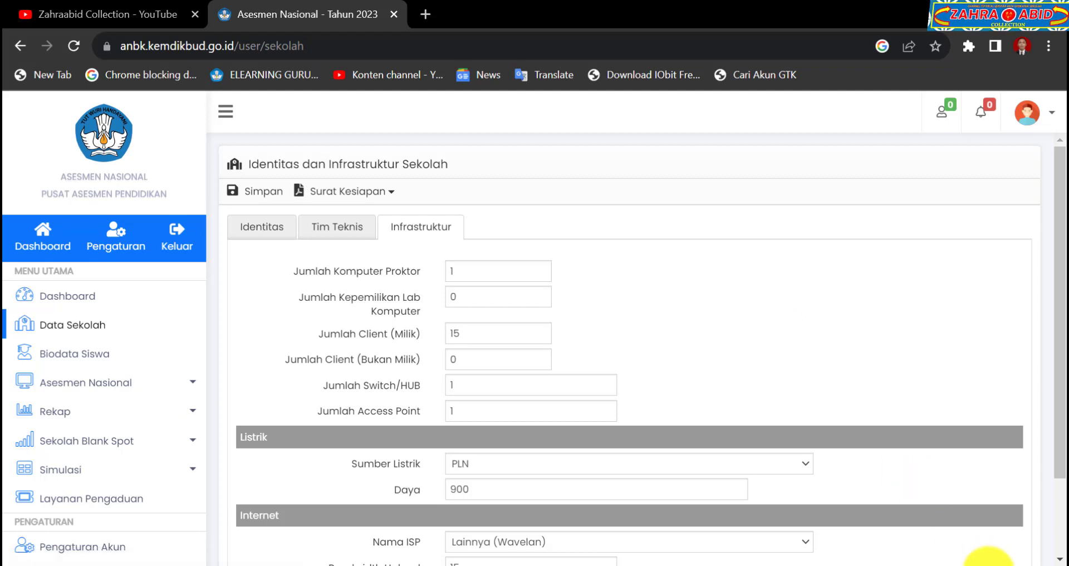
# Step: Check today's date in the system calendar, close it and switch to the Zahraabid Collection channel page on YouTube
pyautogui.click(986, 564)
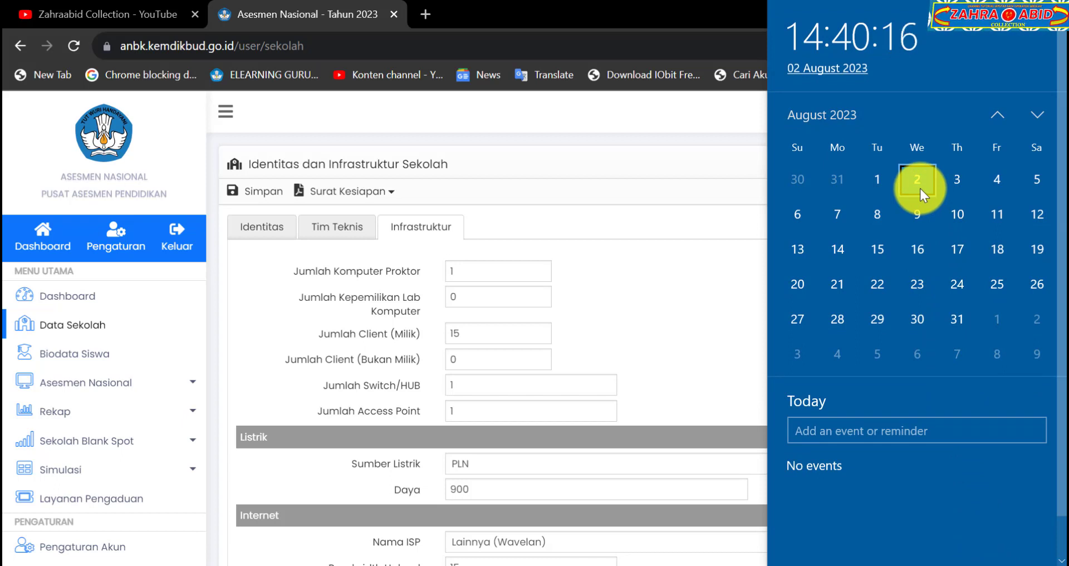
pyautogui.click(720, 273)
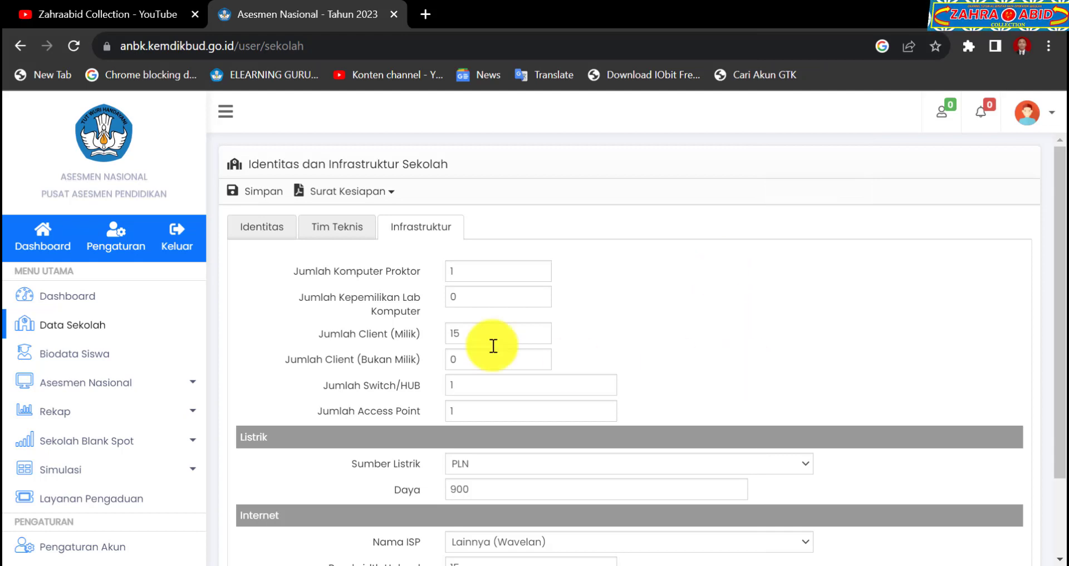
pyautogui.click(141, 19)
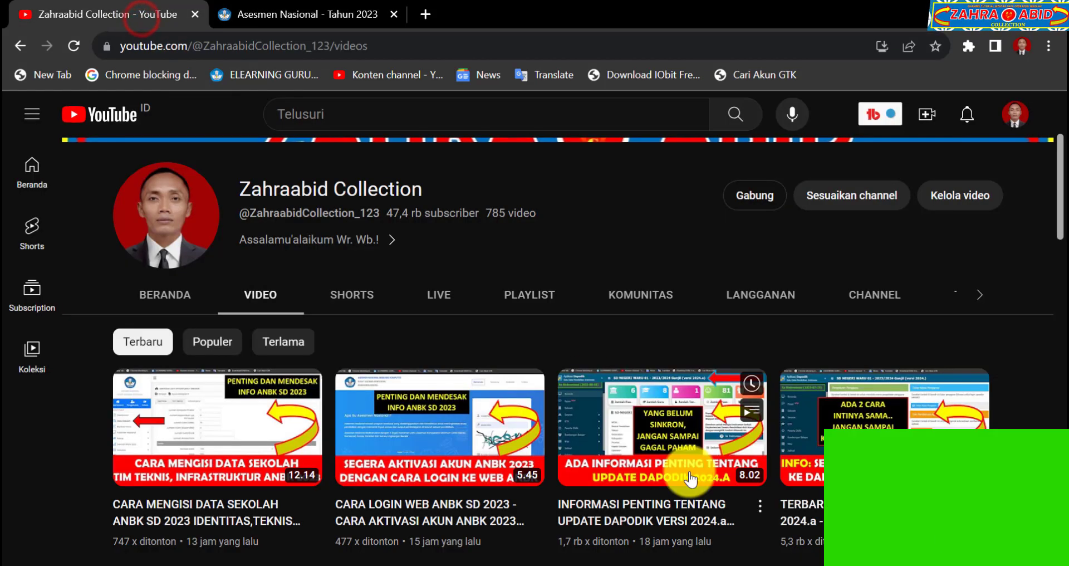